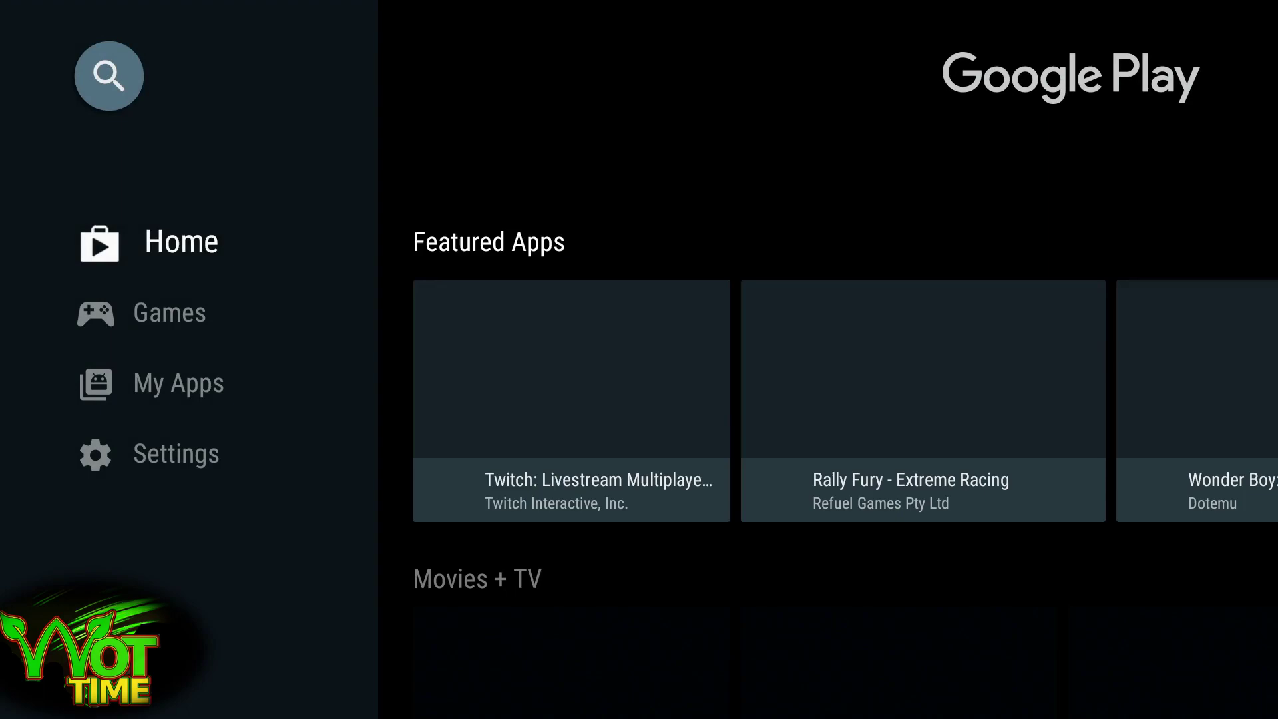
Search Google Play for 'button mapper', install Button Mapper: Remap your keys, and launch it.
{"action": "key", "text": "Up"}
{"action": "key", "text": "Return"}
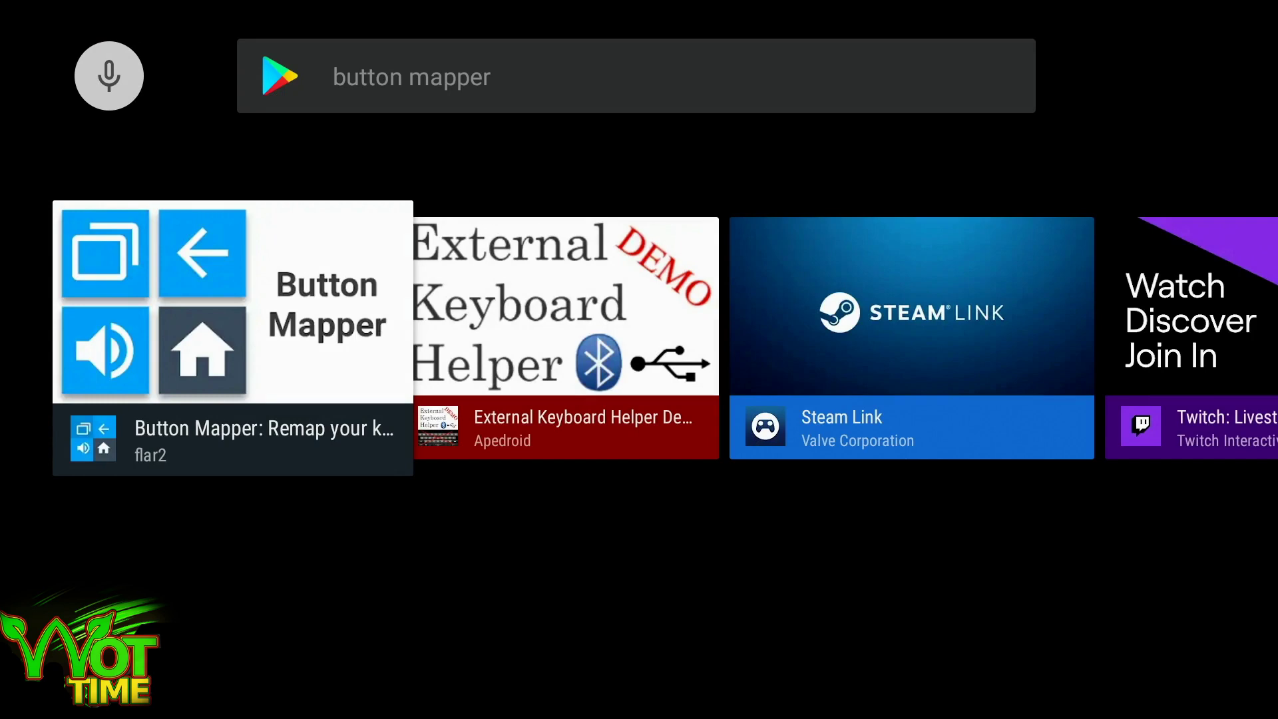
{"action": "key", "text": "Return"}
{"action": "key", "text": "Return"}
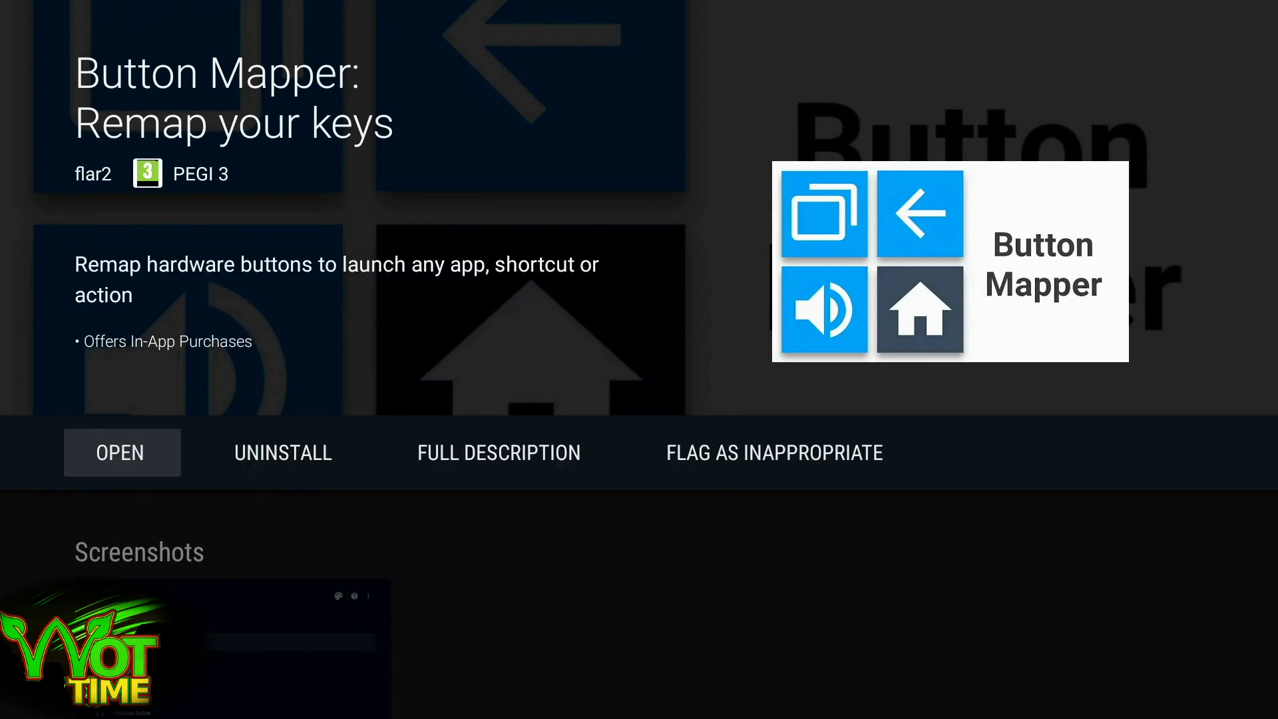
{"action": "key", "text": "Return"}
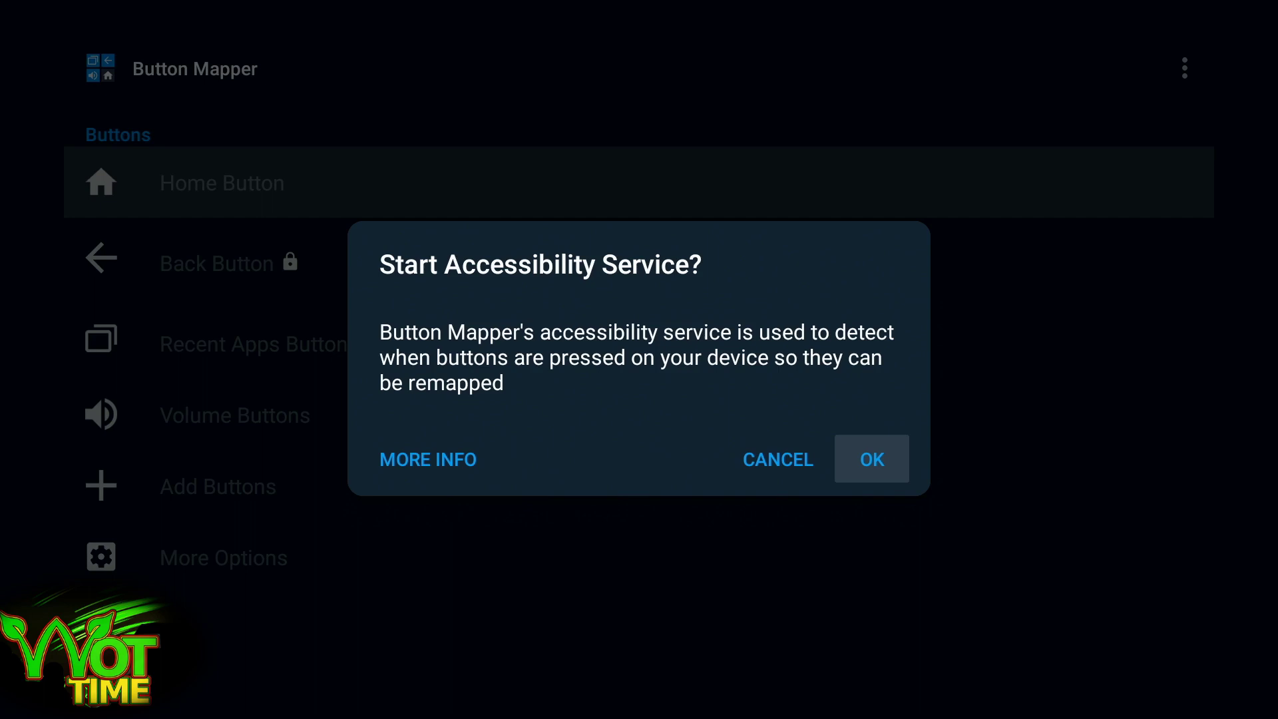
Enable the Button Mapper service under Device Preferences > Accessibility and confirm OK on 'Use Button Mapper?'.
{"action": "key", "text": "Return"}
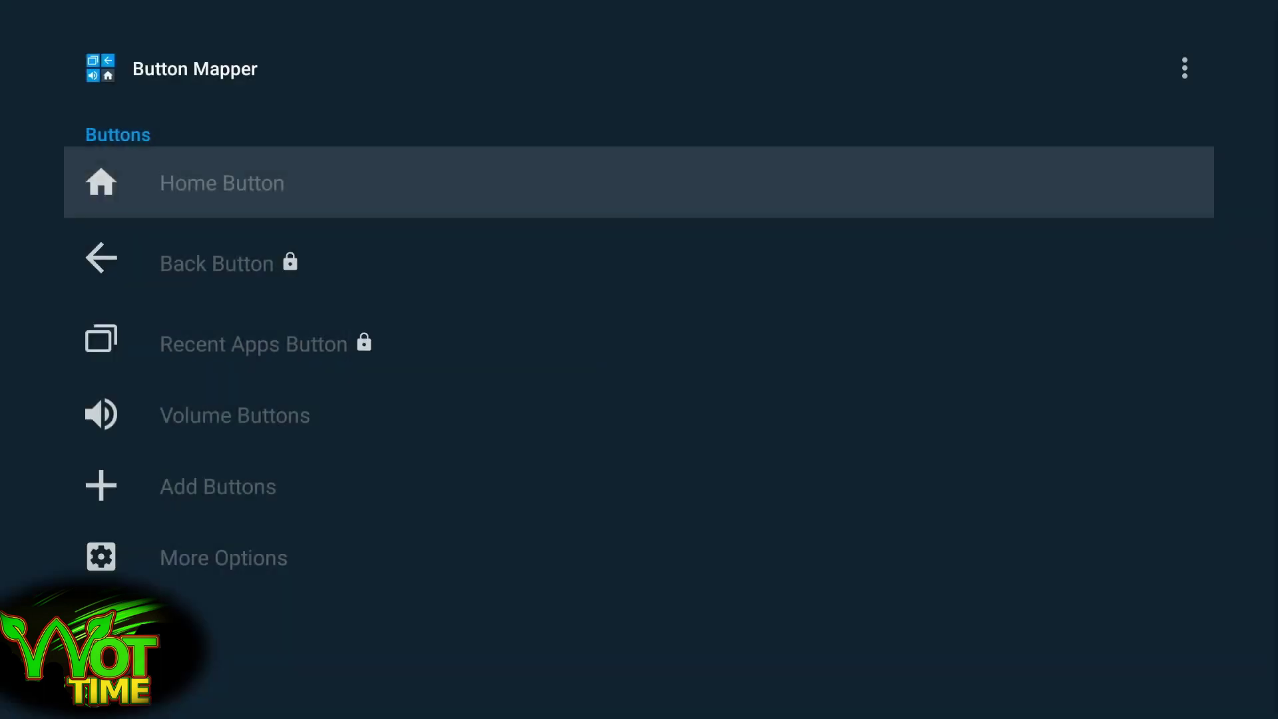
{"action": "key", "text": "Down"}
{"action": "key", "text": "Down"}
{"action": "key", "text": "Down"}
{"action": "key", "text": "Down"}
{"action": "key", "text": "Down"}
{"action": "key", "text": "Down"}
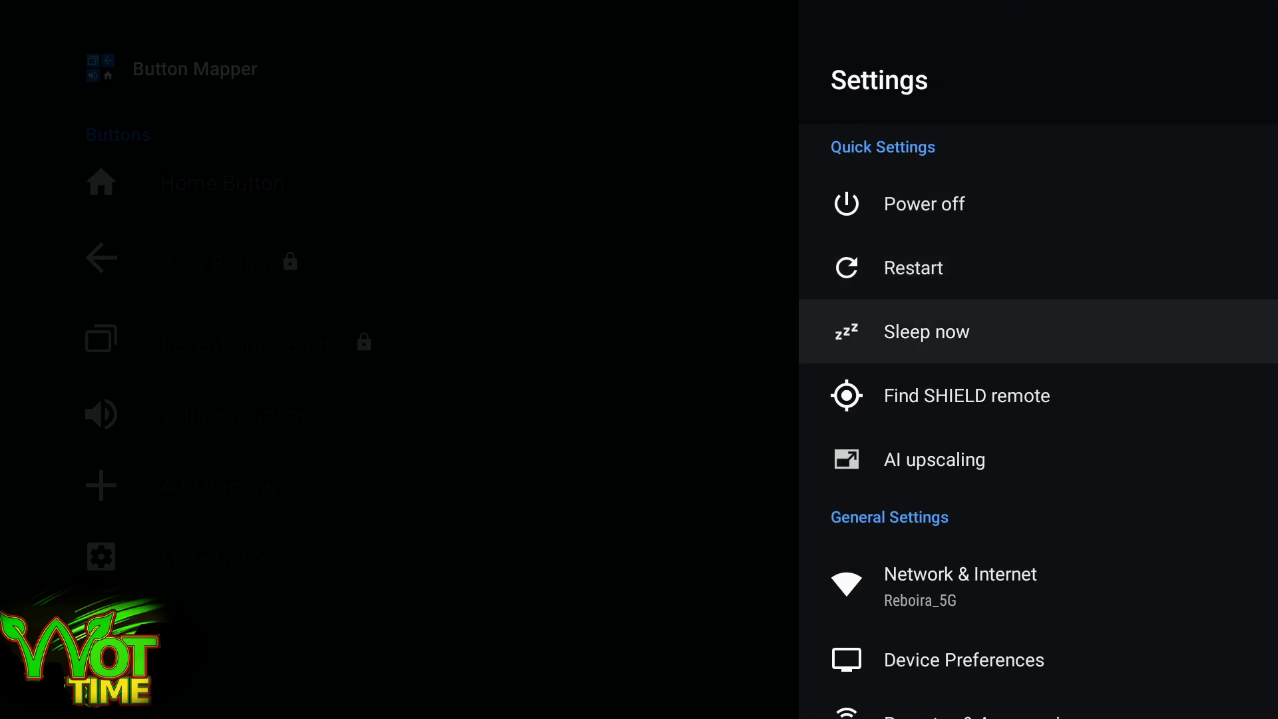
{"action": "key", "text": "Return"}
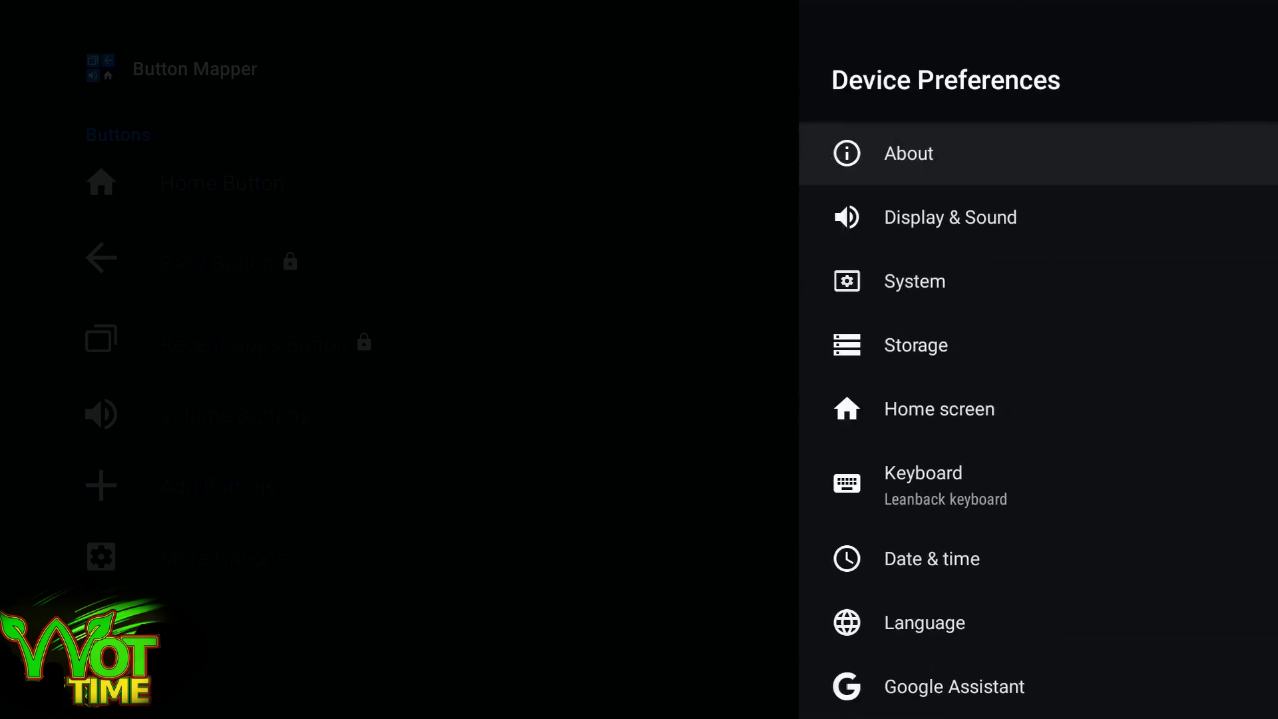
{"action": "key", "text": "Down"}
{"action": "key", "text": "Down"}
{"action": "key", "text": "Down"}
{"action": "key", "text": "Down"}
{"action": "key", "text": "Down"}
{"action": "key", "text": "Down"}
{"action": "key", "text": "Down"}
{"action": "key", "text": "Down"}
{"action": "key", "text": "Down"}
{"action": "key", "text": "Down"}
{"action": "key", "text": "Down"}
{"action": "key", "text": "Down"}
{"action": "key", "text": "Down"}
{"action": "key", "text": "Down"}
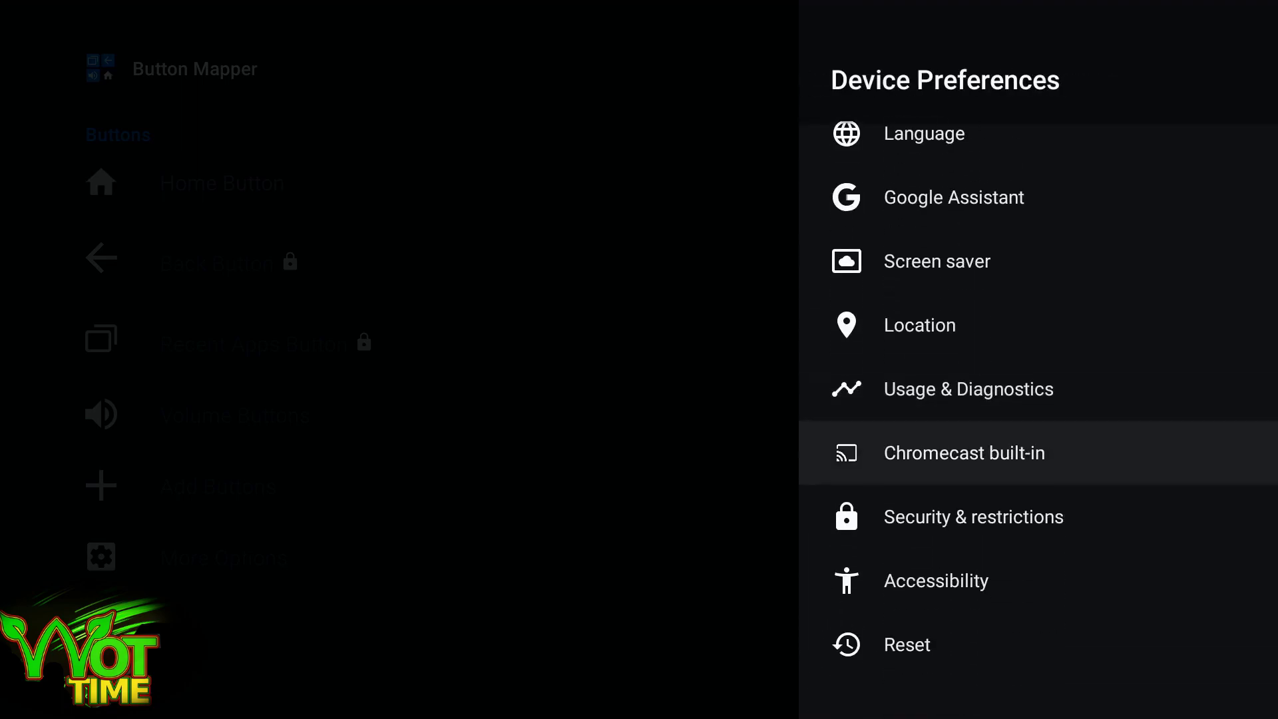
{"action": "key", "text": "Return"}
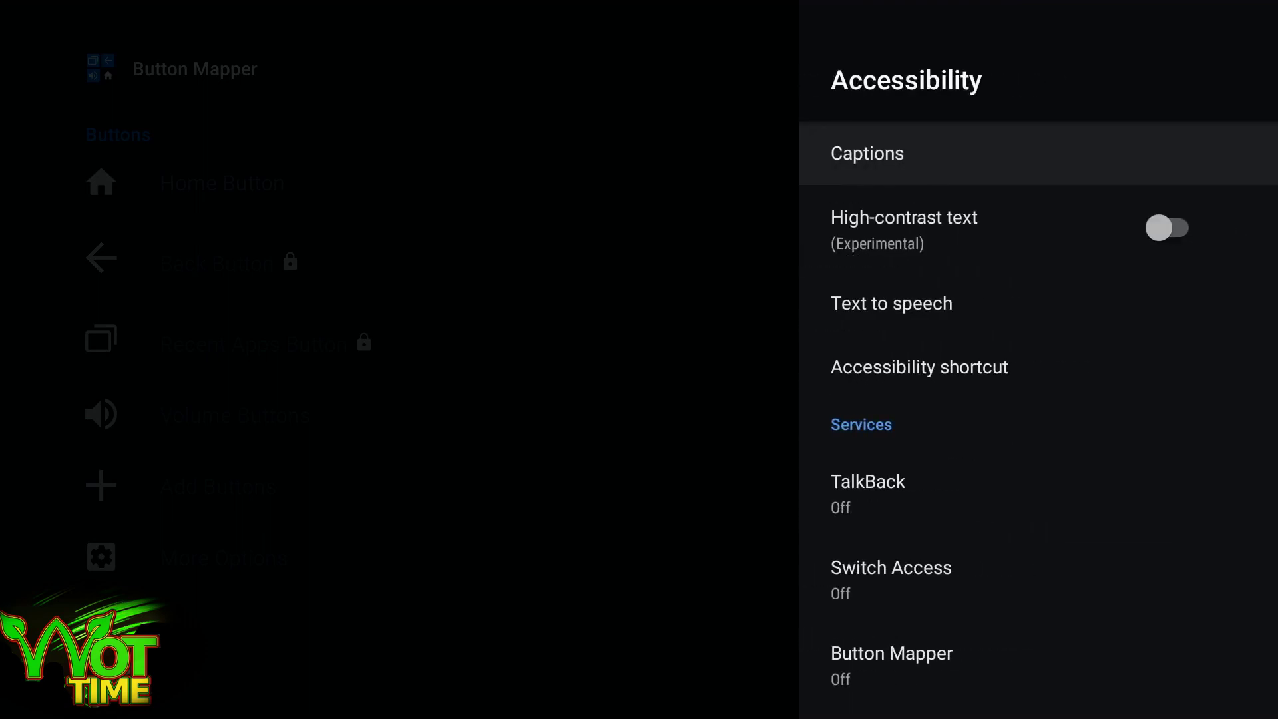
{"action": "key", "text": "Down"}
{"action": "key", "text": "Down"}
{"action": "key", "text": "Down"}
{"action": "key", "text": "Down"}
{"action": "key", "text": "Down"}
{"action": "key", "text": "Down"}
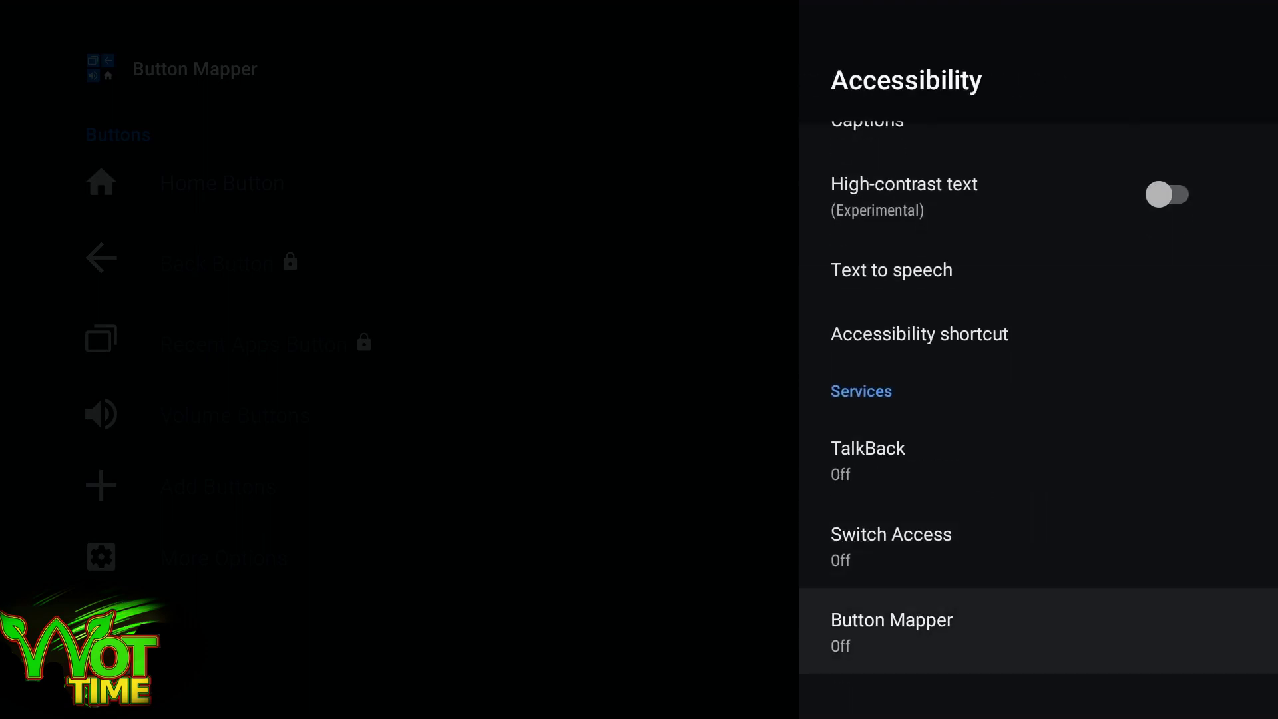
{"action": "key", "text": "Return"}
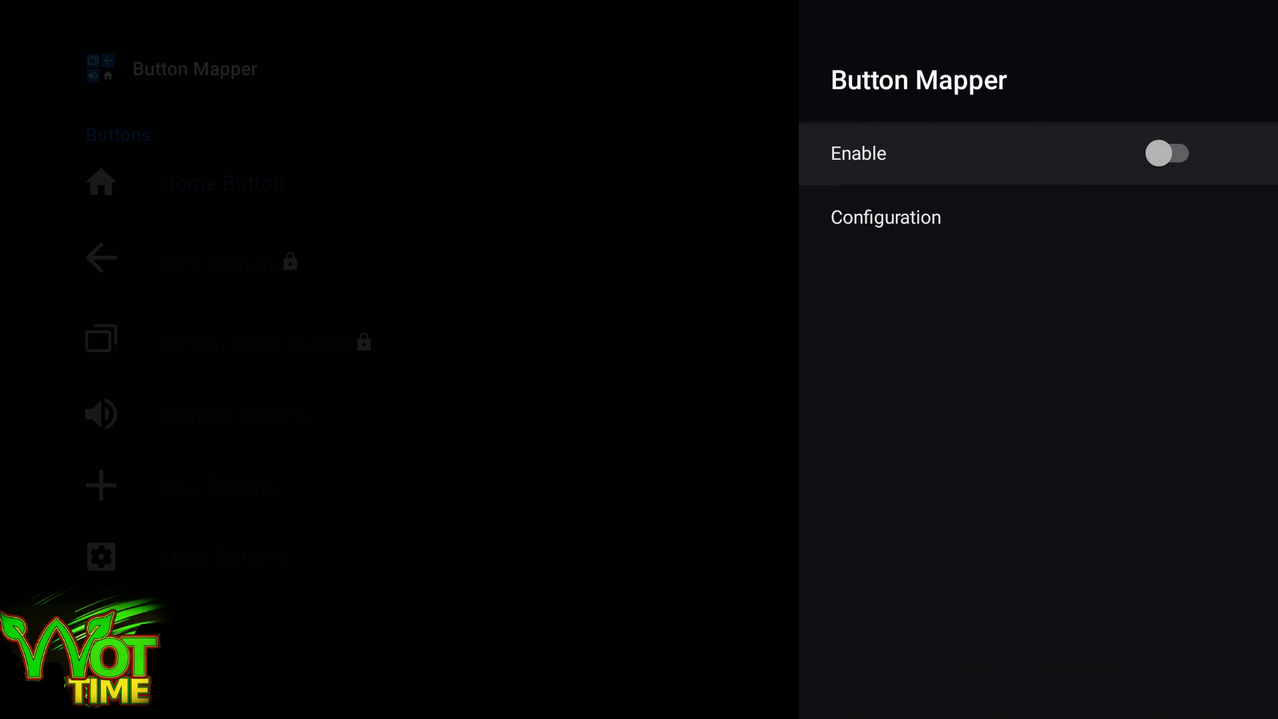
{"action": "key", "text": "Return"}
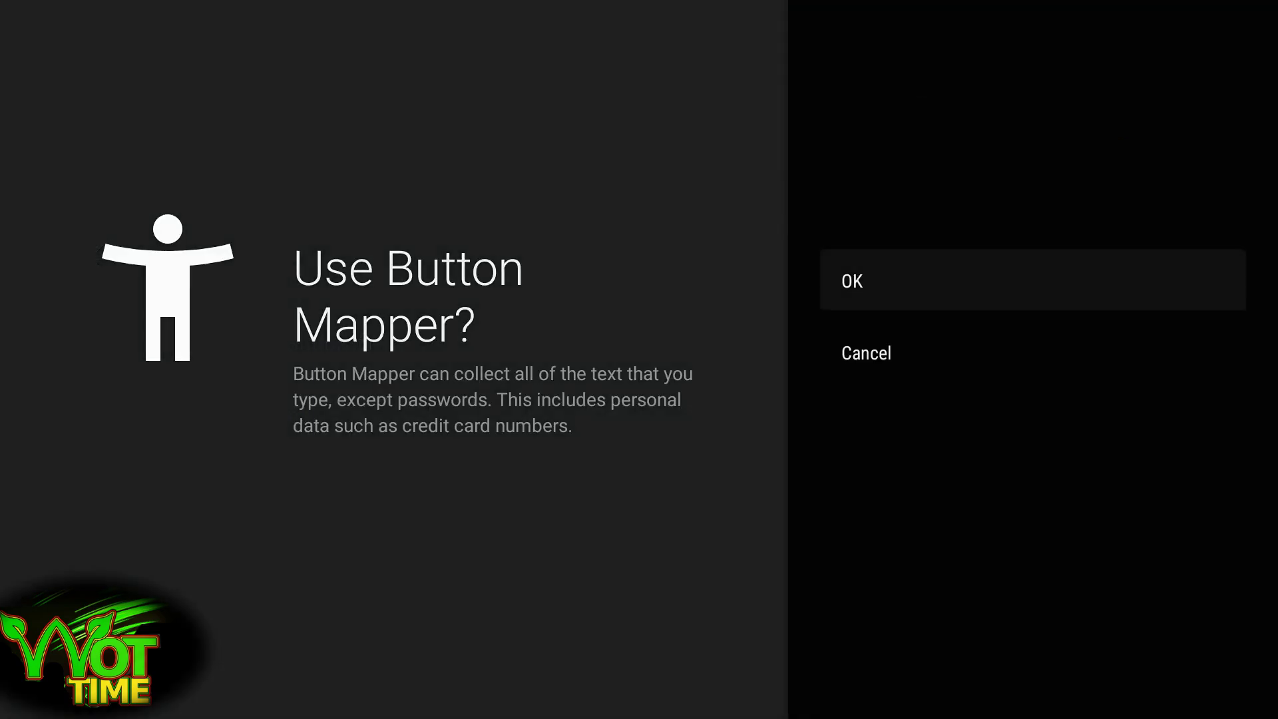
{"action": "key", "text": "Return"}
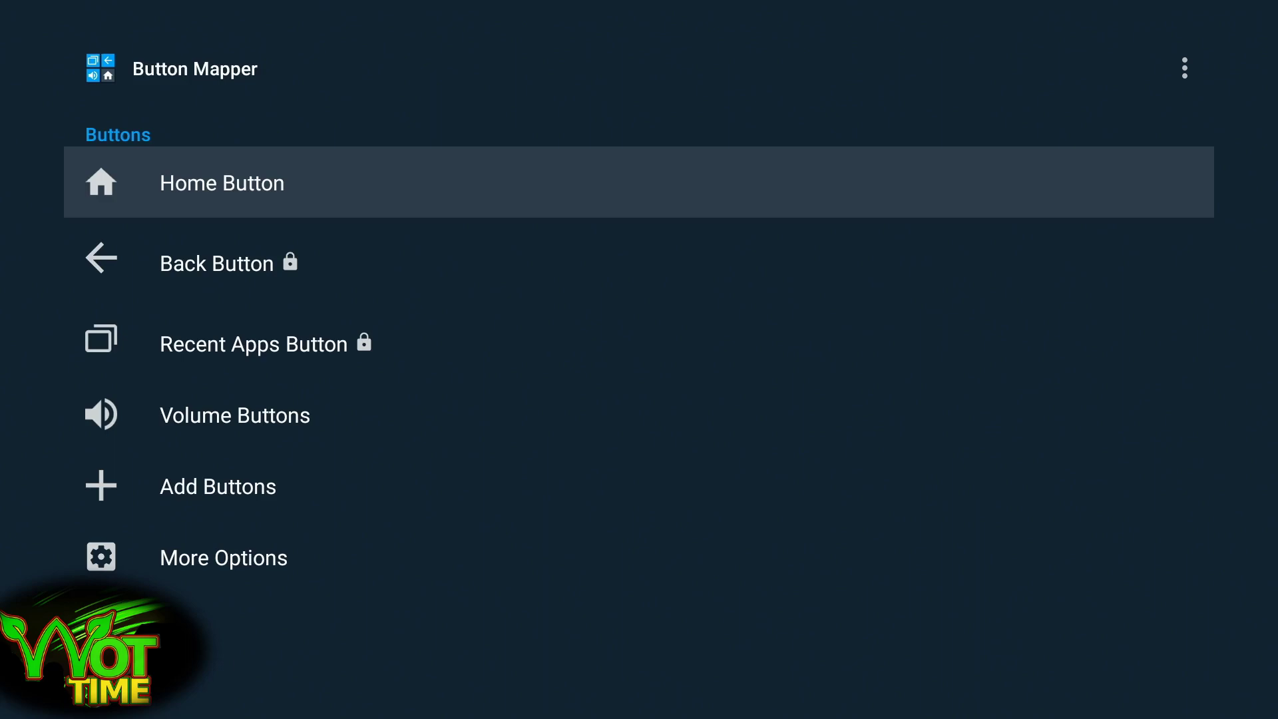
Add the remote's Netflix button as BUTTON_12 (code 199) and open its settings.
{"action": "key", "text": "Down"}
{"action": "key", "text": "Down"}
{"action": "key", "text": "Down"}
{"action": "key", "text": "Down"}
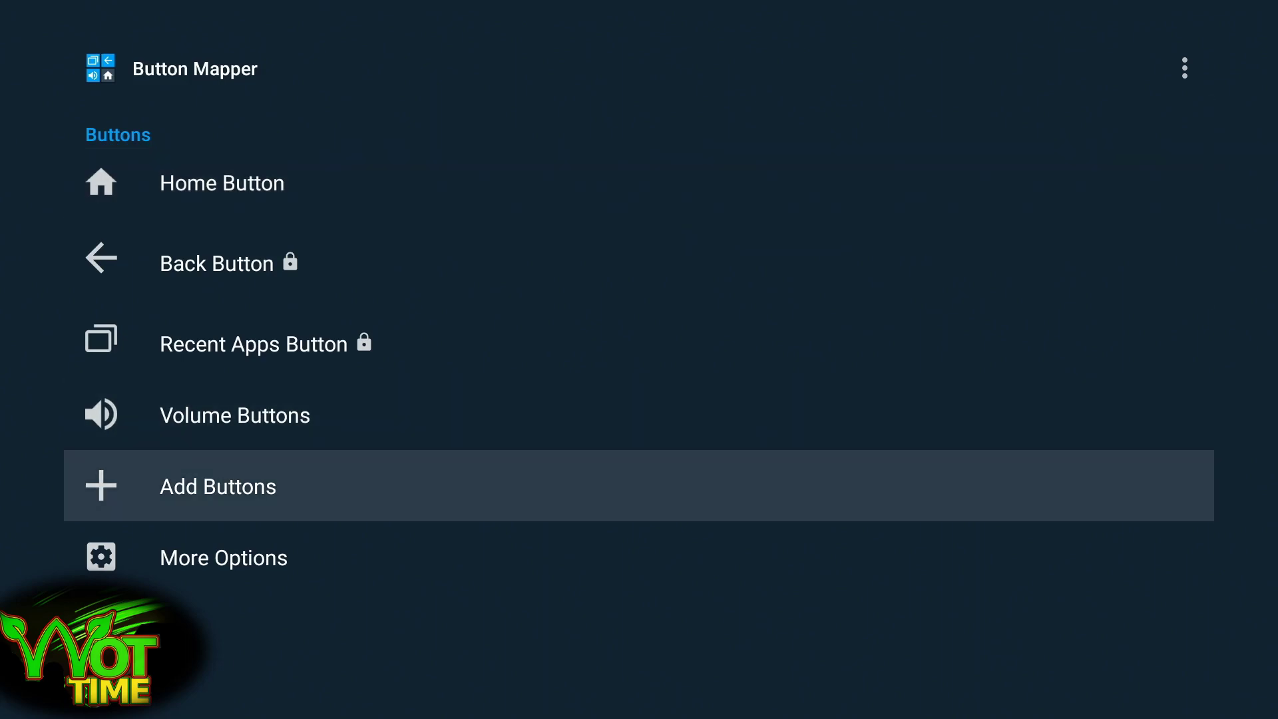
{"action": "key", "text": "Return"}
{"action": "key", "text": "Down"}
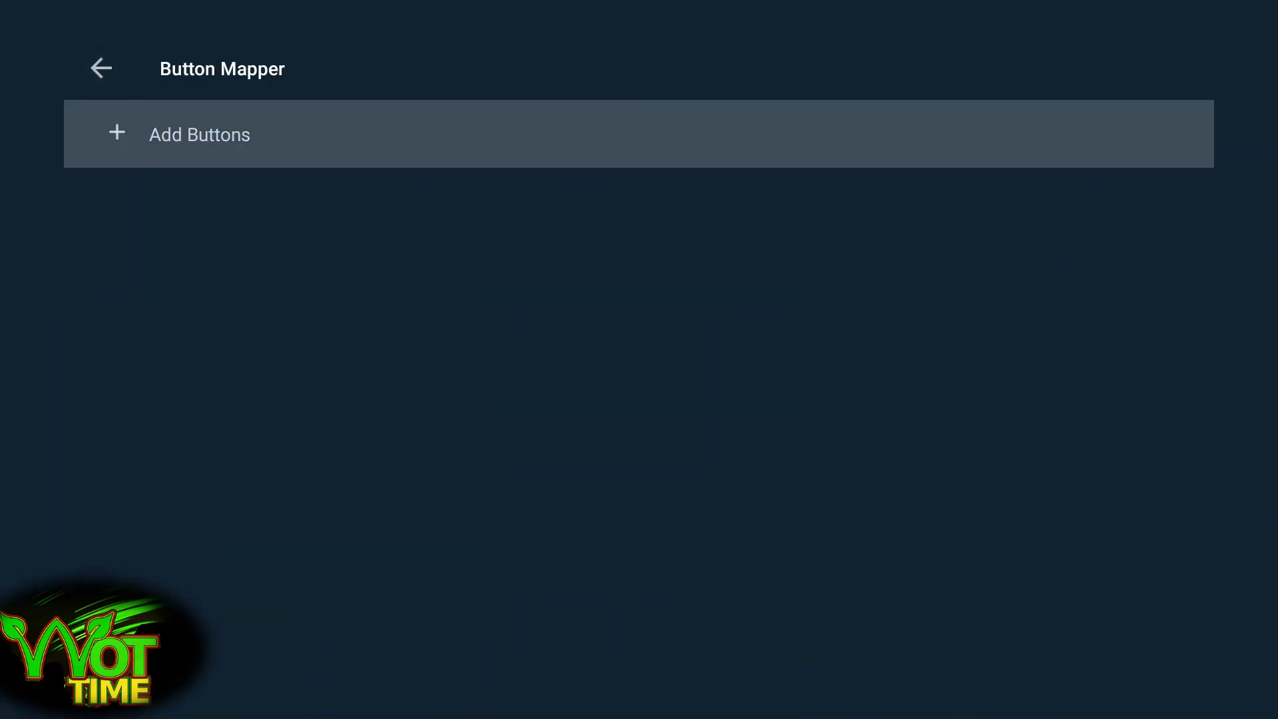
{"action": "key", "text": "Return"}
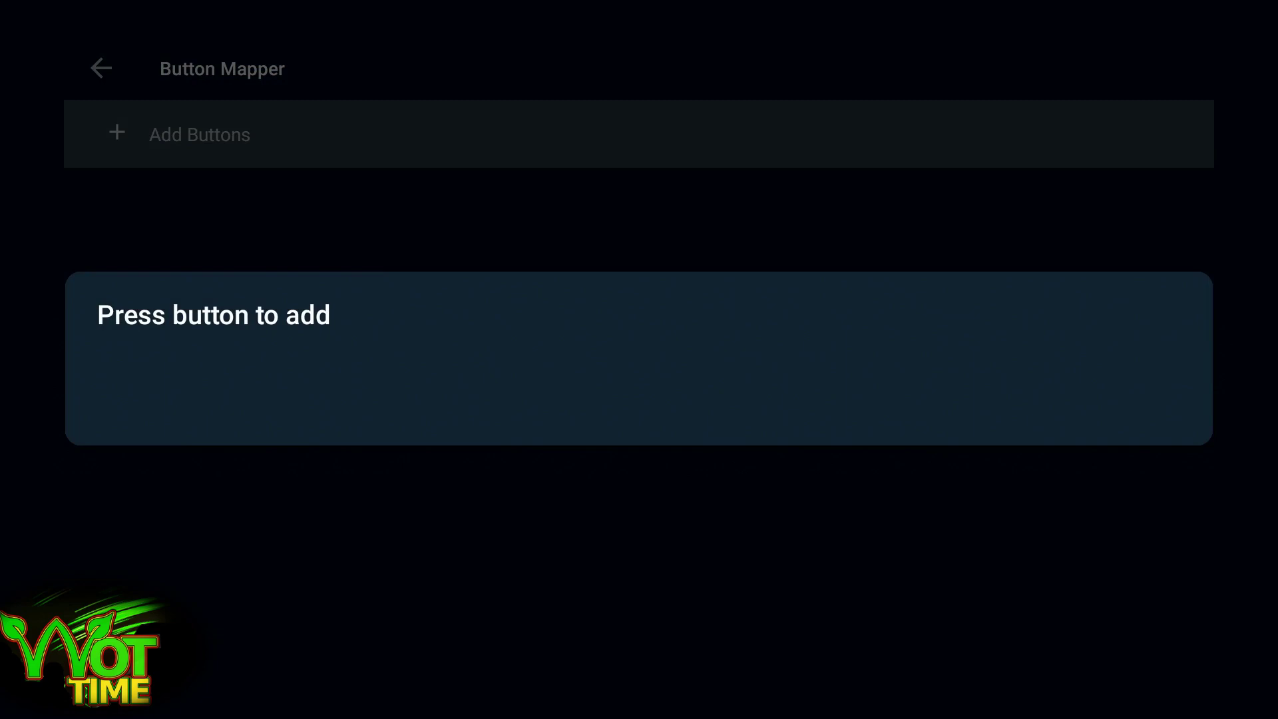
{"action": "key", "text": "BUTTON_12"}
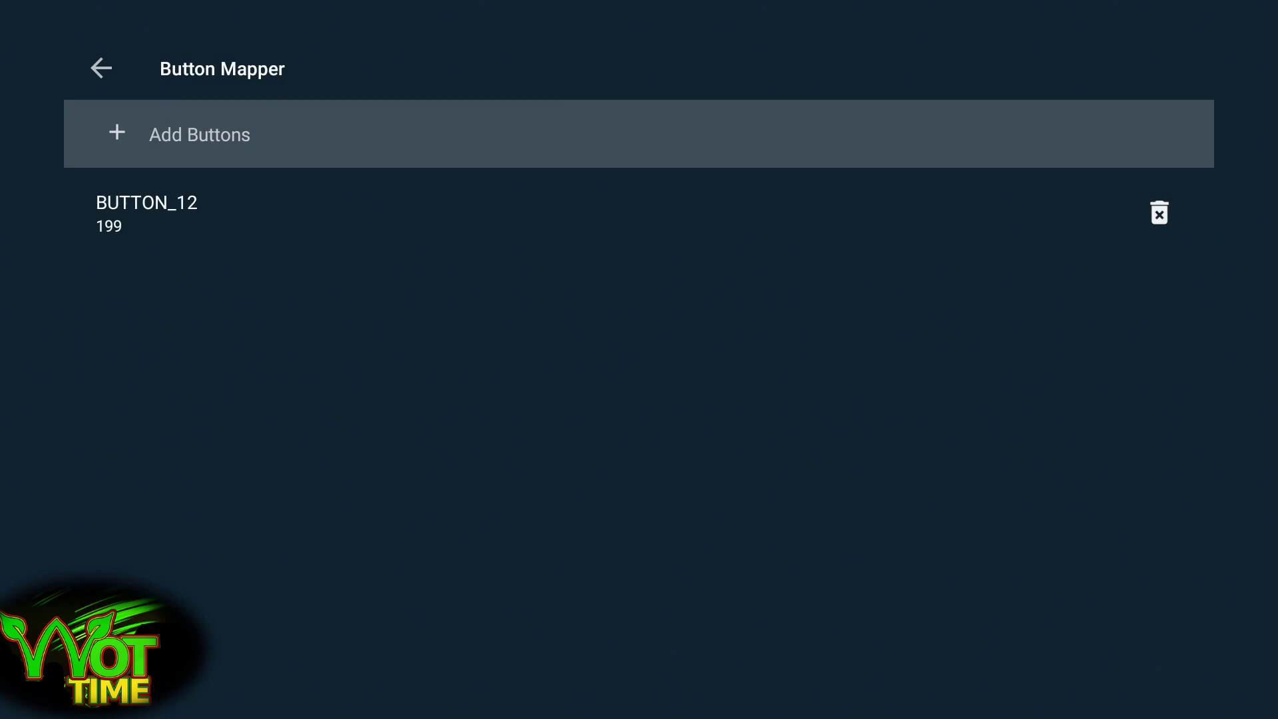
{"action": "key", "text": "Down"}
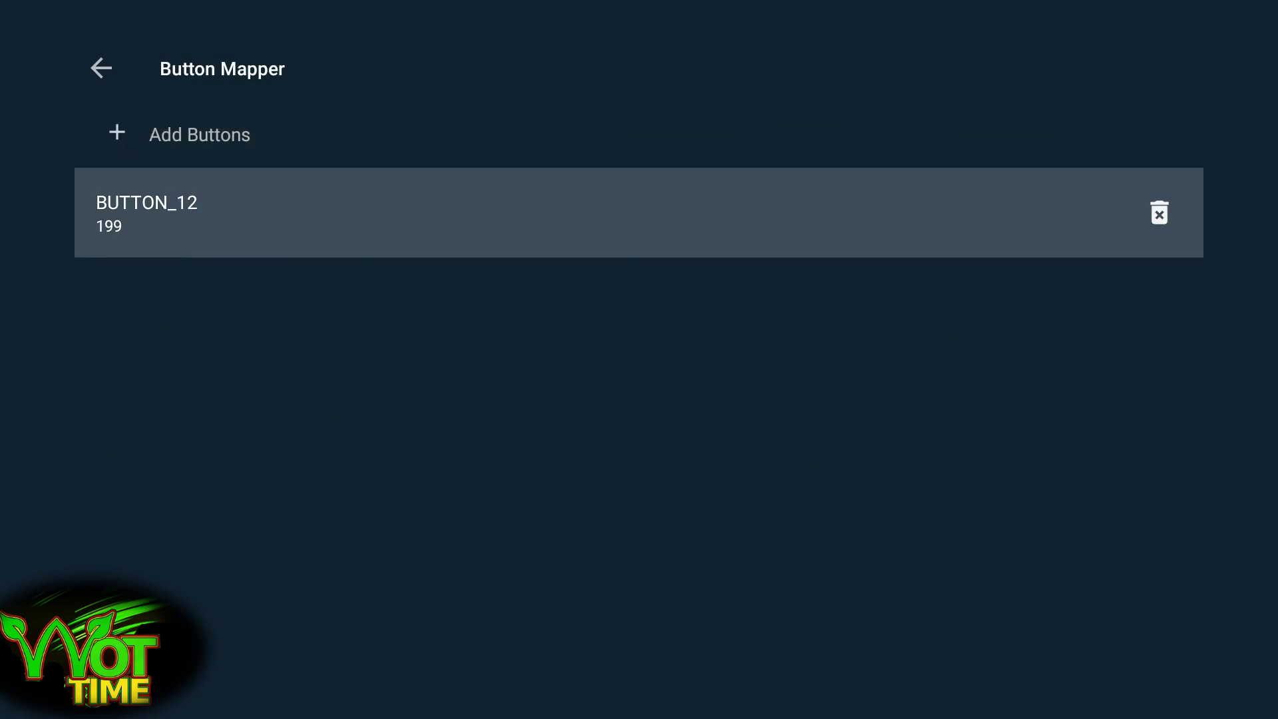
{"action": "key", "text": "Return"}
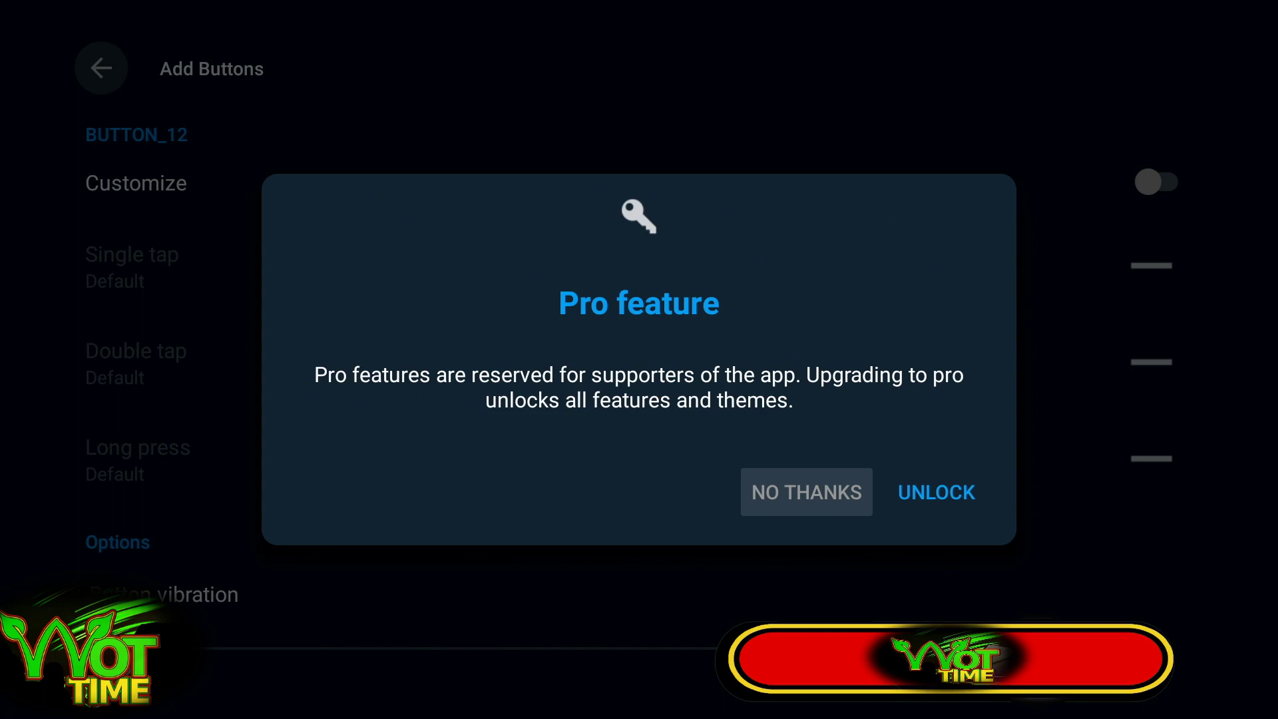
Decline the Pro offer, enable Customize, and set Single tap to the Netflix application.
{"action": "key", "text": "Return"}
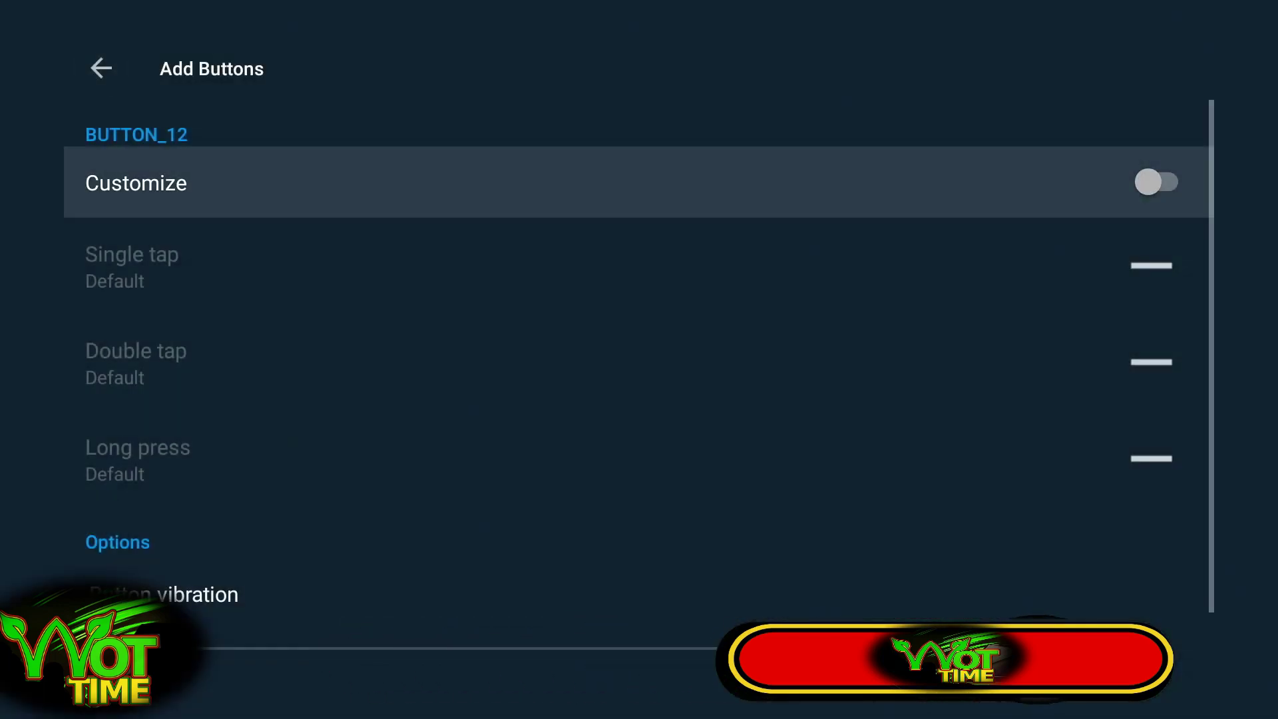
{"action": "key", "text": "Return"}
{"action": "key", "text": "Down"}
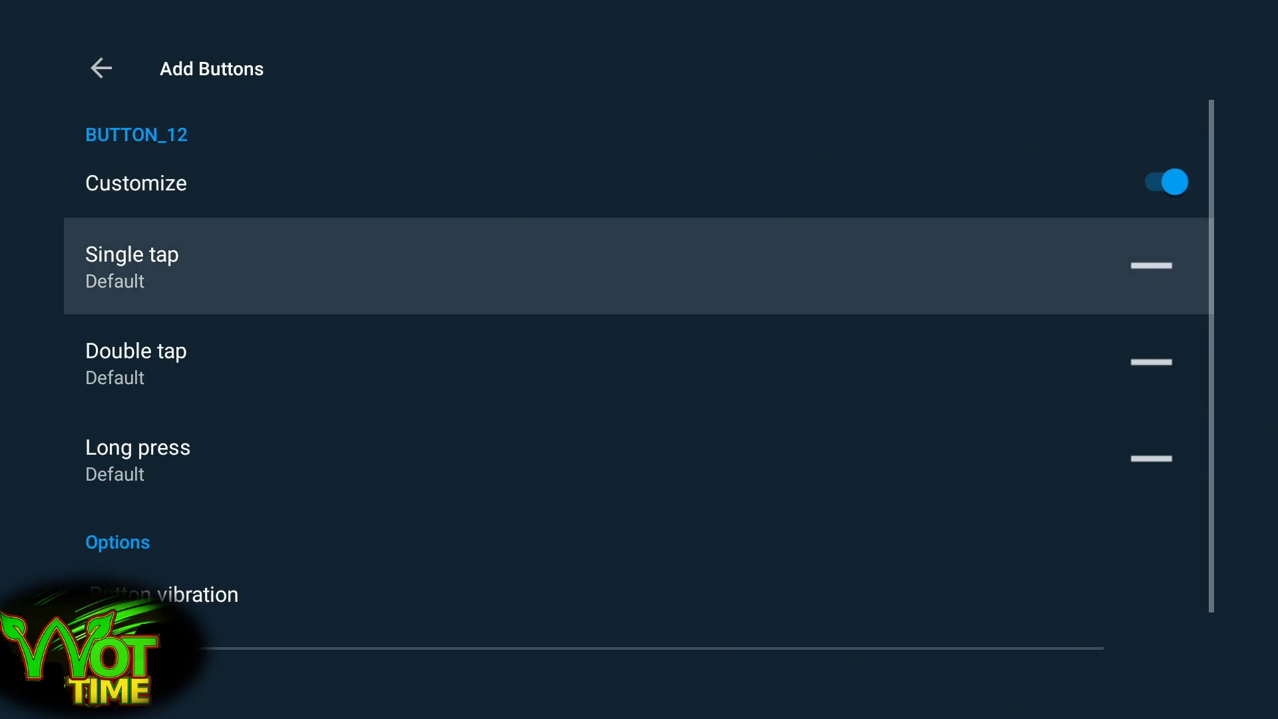
{"action": "key", "text": "Return"}
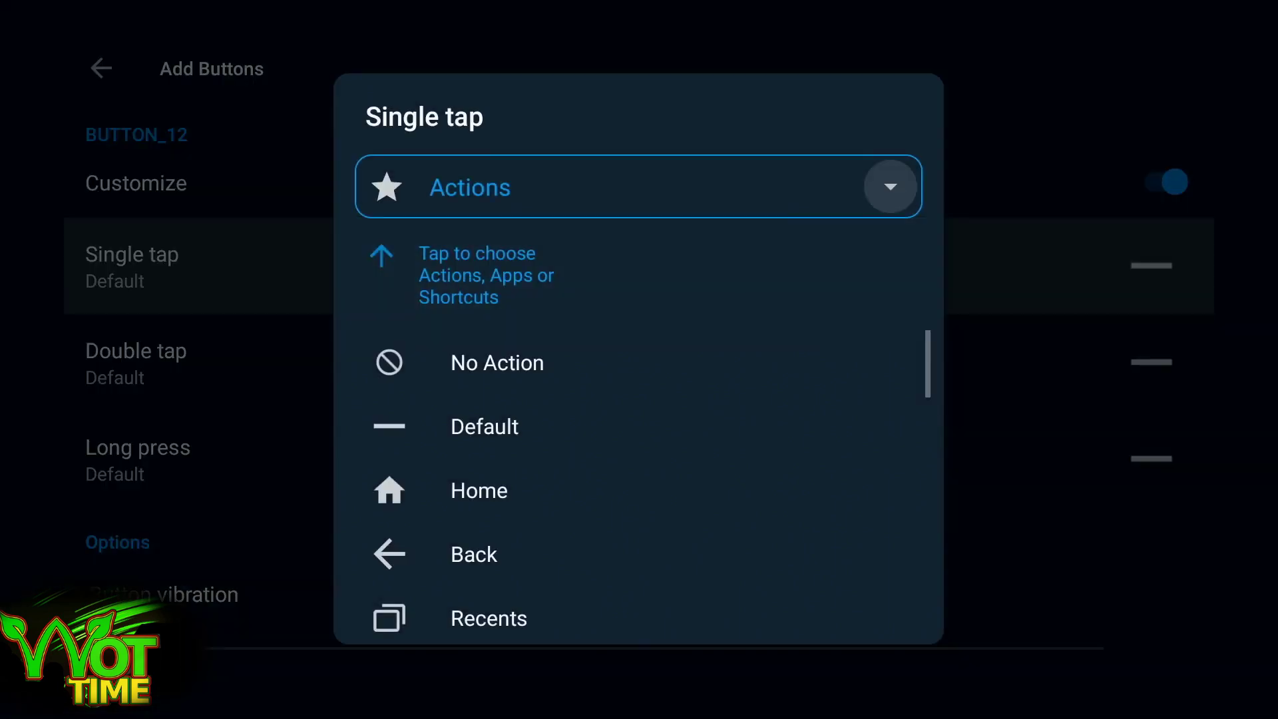
{"action": "key", "text": "Return"}
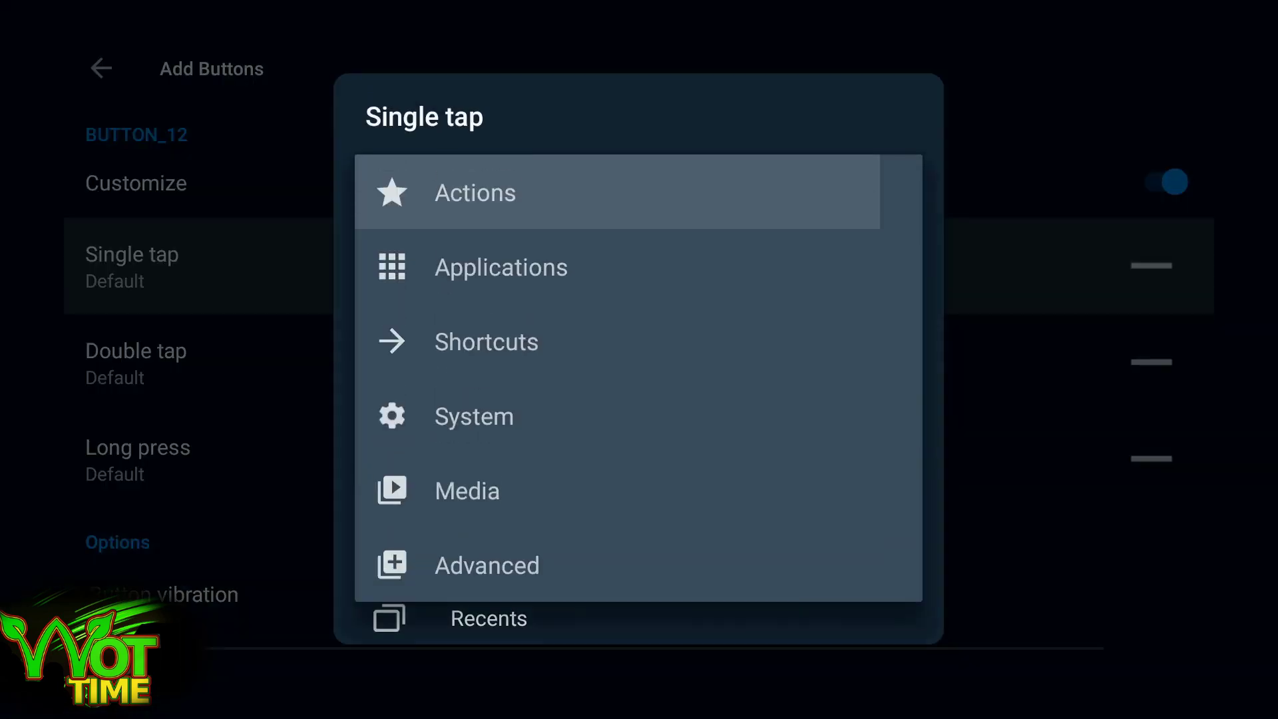
{"action": "key", "text": "Down"}
{"action": "key", "text": "Return"}
{"action": "key", "text": "Down"}
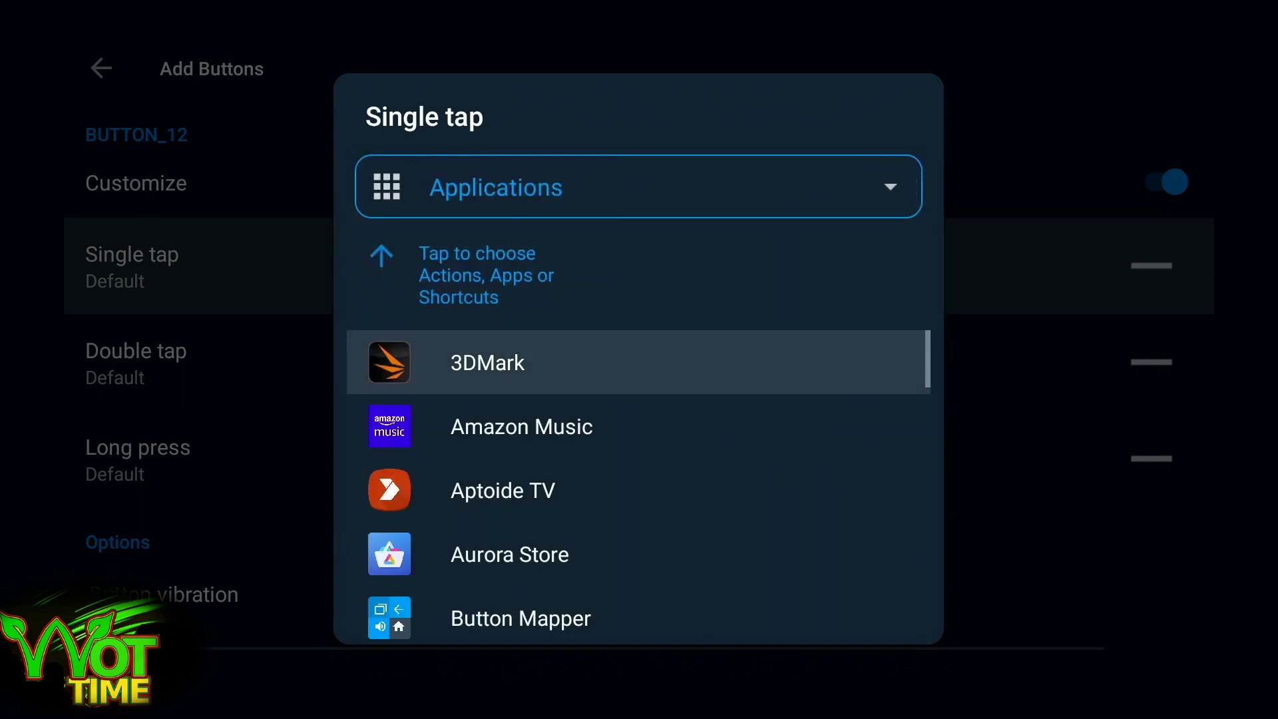
{"action": "key", "text": "Down"}
{"action": "key", "text": "Down"}
{"action": "key", "text": "Down"}
{"action": "key", "text": "Down"}
{"action": "key", "text": "Down"}
{"action": "key", "text": "Down"}
{"action": "key", "text": "Down"}
{"action": "key", "text": "Down"}
{"action": "key", "text": "Down"}
{"action": "key", "text": "Down"}
{"action": "key", "text": "Down"}
{"action": "key", "text": "Down"}
{"action": "key", "text": "Down"}
{"action": "key", "text": "Down"}
{"action": "key", "text": "Down"}
{"action": "key", "text": "Down"}
{"action": "key", "text": "Down"}
{"action": "key", "text": "Down"}
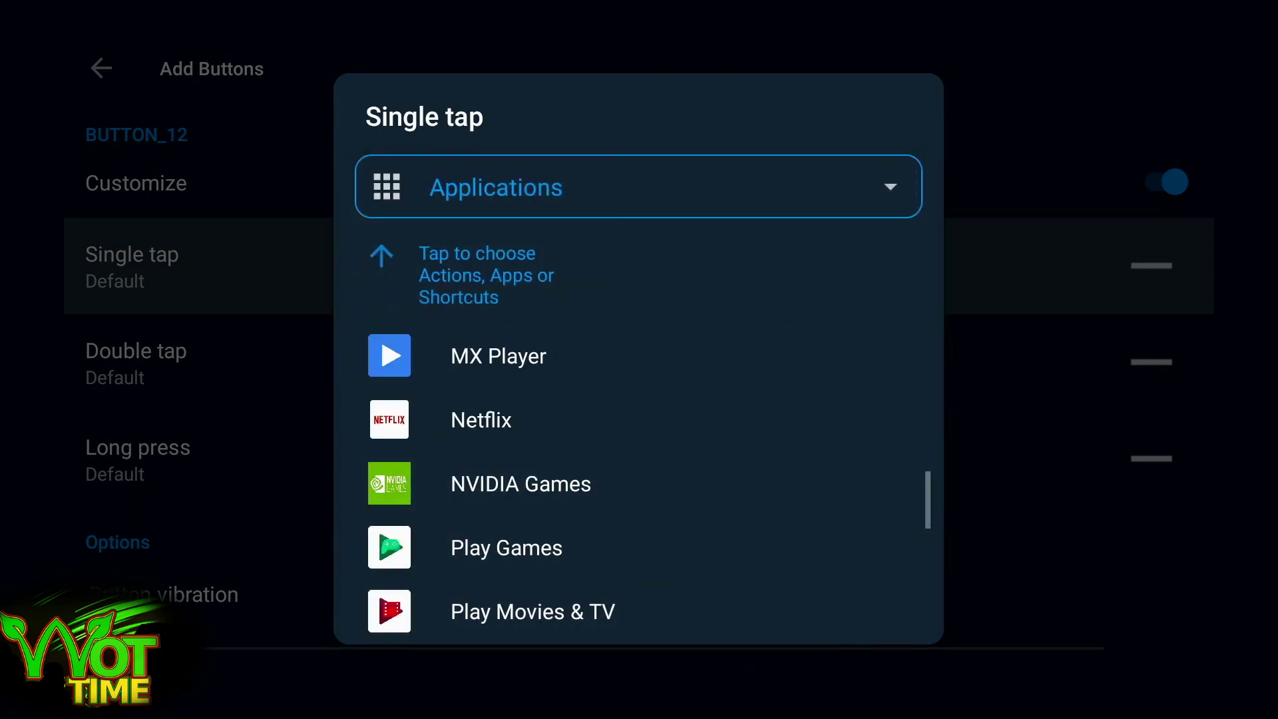
{"action": "left_click", "coordinate": [481, 419]}
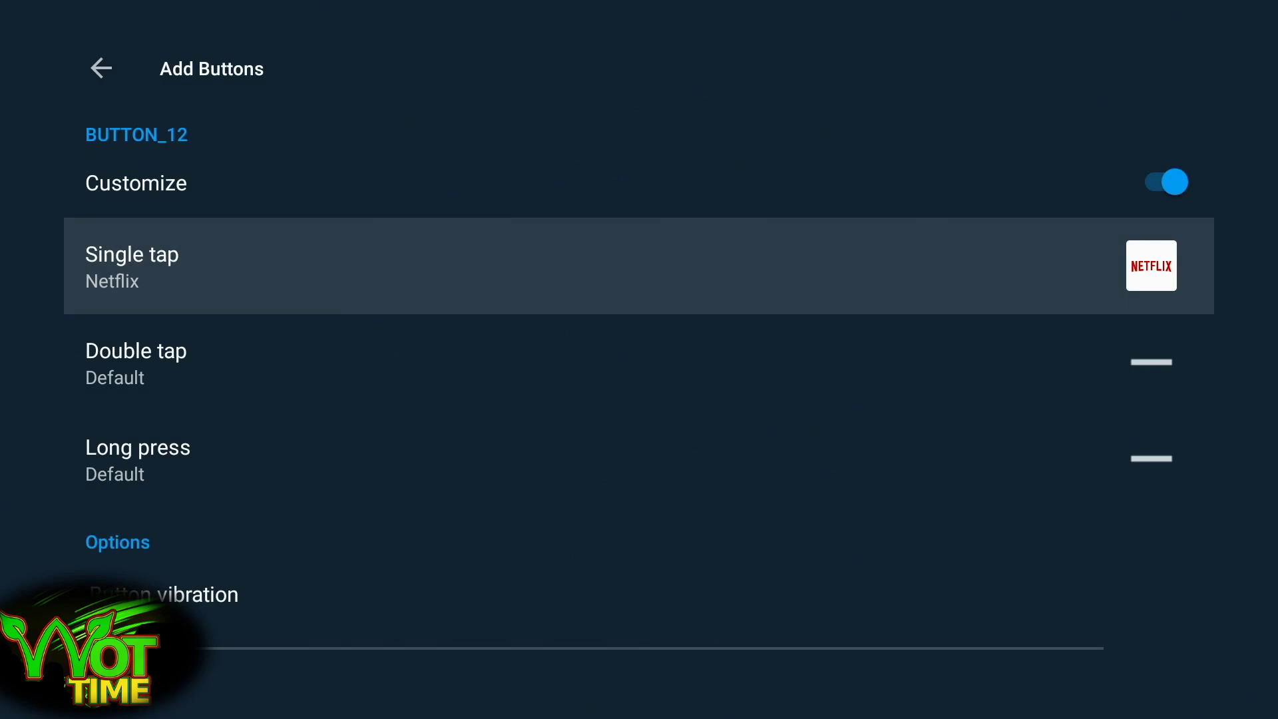
Set BUTTON_12's double tap to launch Prime Video.
{"action": "key", "text": "Down"}
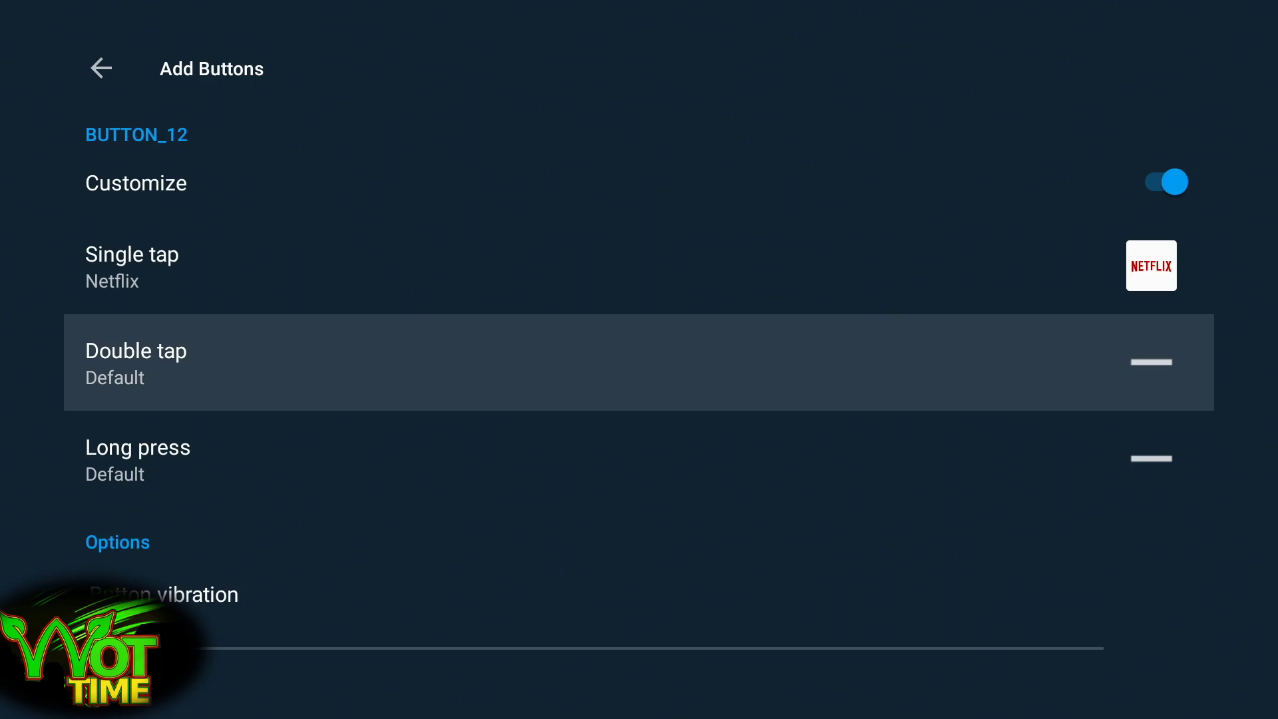
{"action": "key", "text": "Return"}
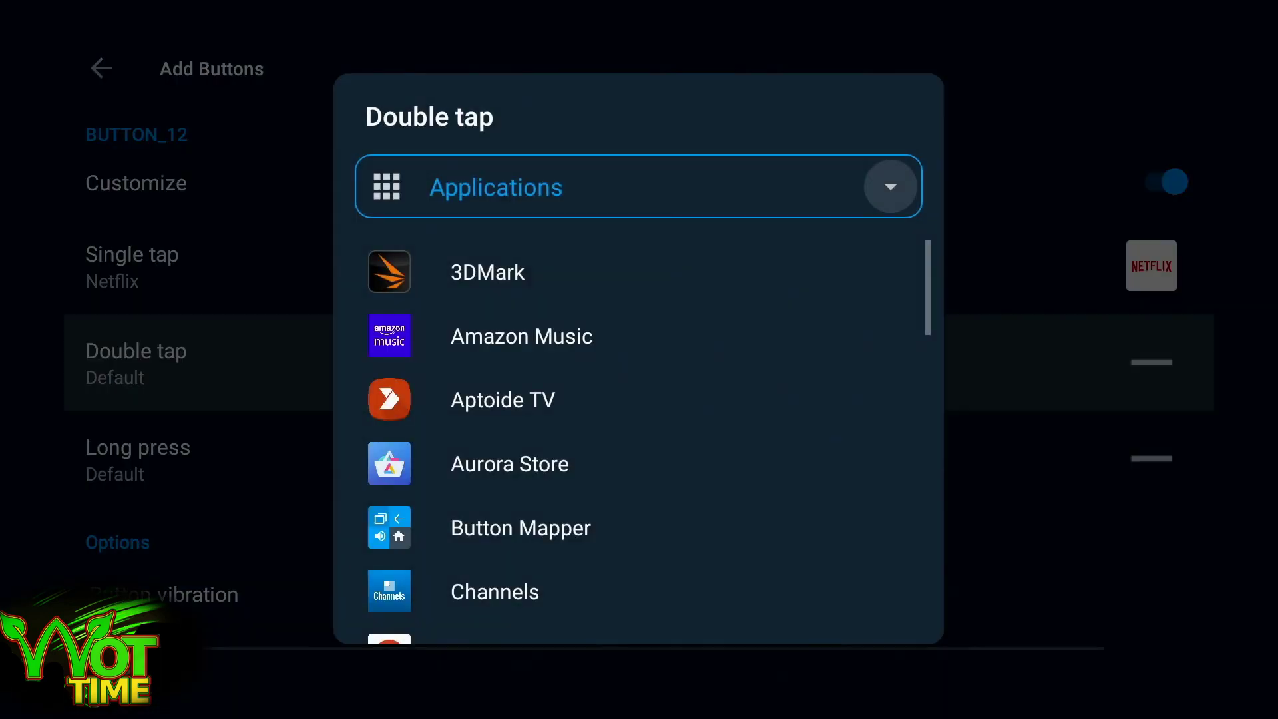
{"action": "key", "text": "Down"}
{"action": "key", "text": "Down"}
{"action": "key", "text": "Down"}
{"action": "key", "text": "Down"}
{"action": "key", "text": "Down"}
{"action": "key", "text": "Down"}
{"action": "key", "text": "Down"}
{"action": "key", "text": "Down"}
{"action": "key", "text": "Down"}
{"action": "key", "text": "Down"}
{"action": "key", "text": "Down"}
{"action": "key", "text": "Down"}
{"action": "key", "text": "Down"}
{"action": "key", "text": "Down"}
{"action": "key", "text": "Down"}
{"action": "key", "text": "Down"}
{"action": "key", "text": "Down"}
{"action": "key", "text": "Down"}
{"action": "key", "text": "Down"}
{"action": "key", "text": "Down"}
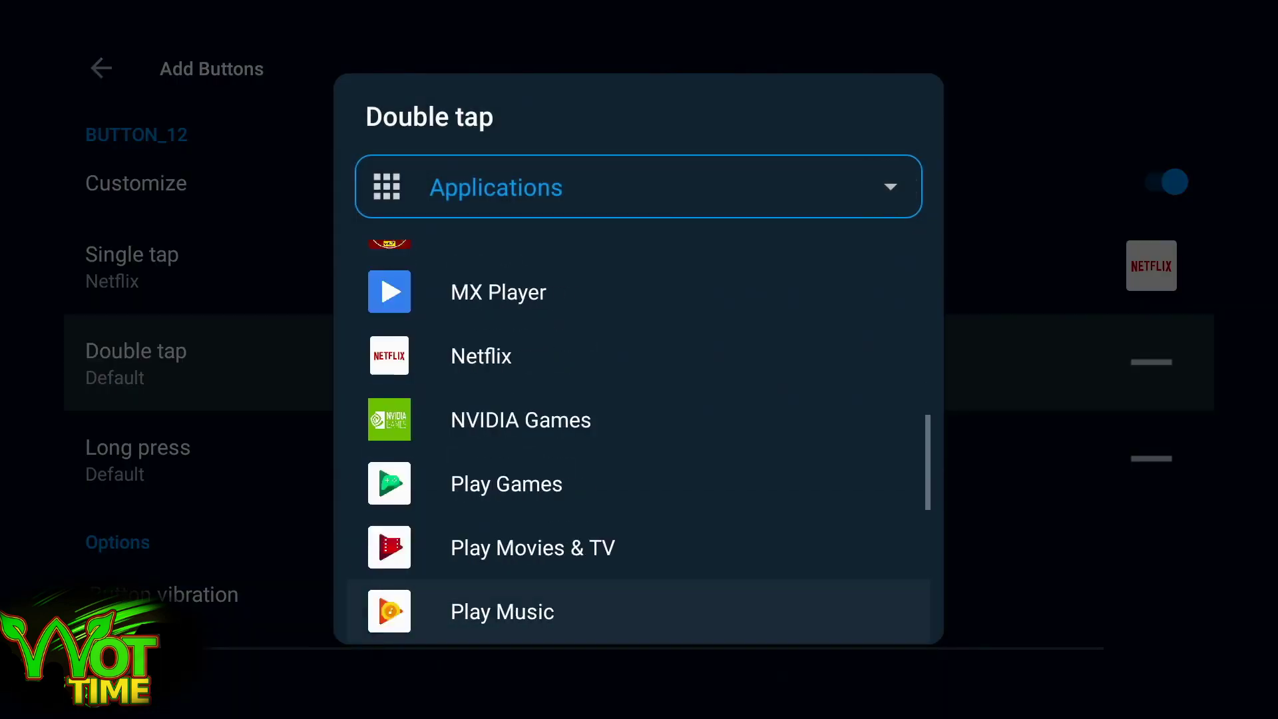
{"action": "left_click", "coordinate": [470, 547]}
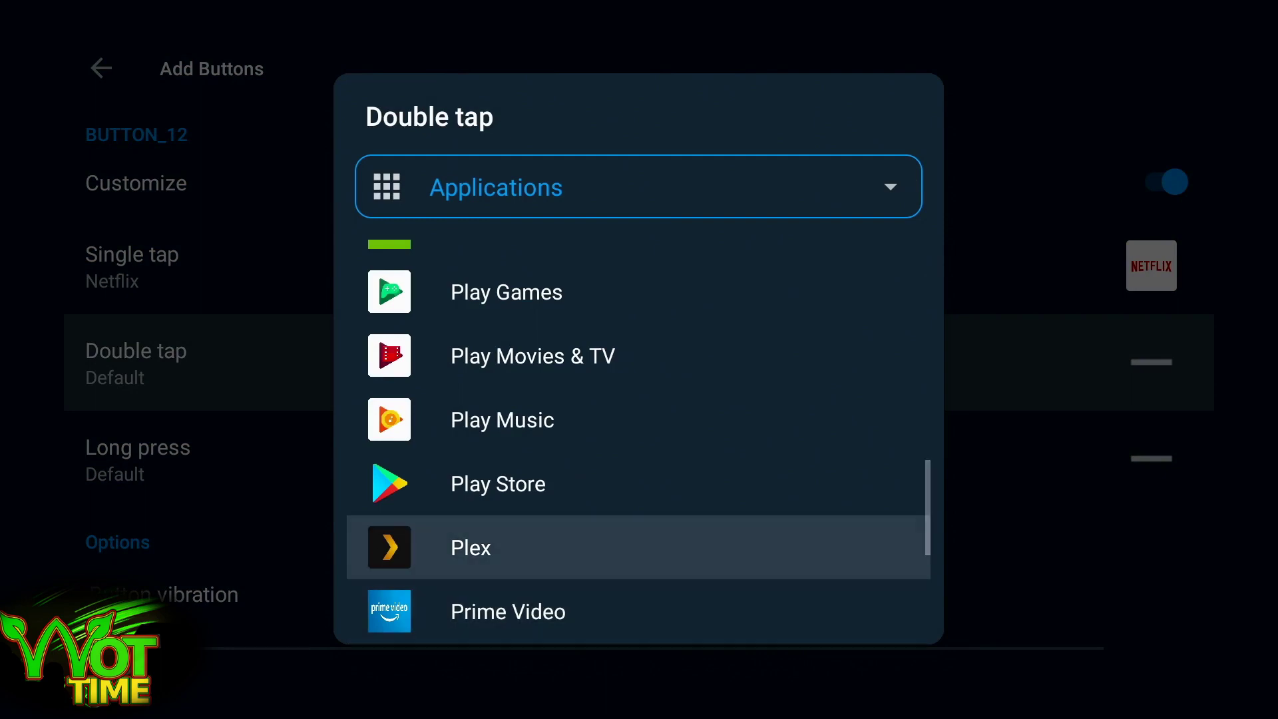
{"action": "key", "text": "Down"}
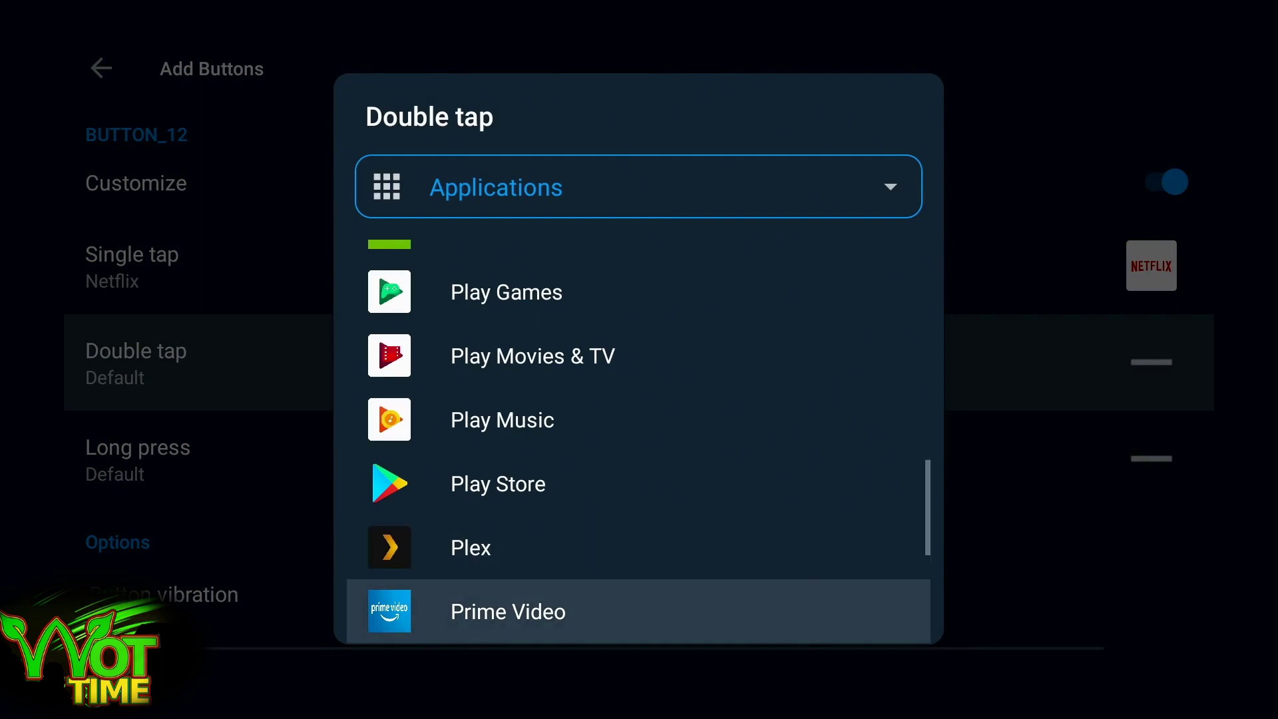
{"action": "key", "text": "Return"}
Set BUTTON_12's long press to launch YouTube.
{"action": "key", "text": "Down"}
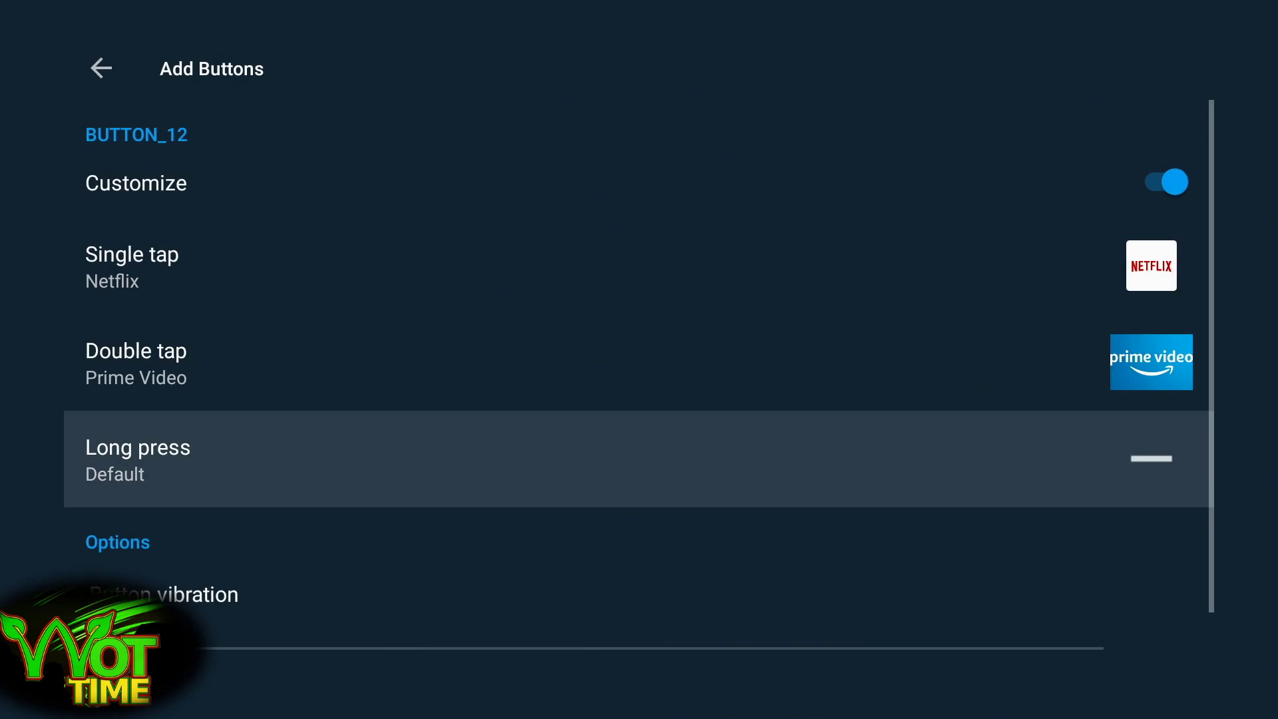
{"action": "key", "text": "Return"}
{"action": "key", "text": "Down"}
{"action": "key", "text": "Down"}
{"action": "key", "text": "Down"}
{"action": "key", "text": "Down"}
{"action": "key", "text": "Down"}
{"action": "key", "text": "Down"}
{"action": "key", "text": "Down"}
{"action": "key", "text": "Down"}
{"action": "key", "text": "Down"}
{"action": "key", "text": "Down"}
{"action": "key", "text": "Down"}
{"action": "key", "text": "Down"}
{"action": "key", "text": "Down"}
{"action": "key", "text": "Down"}
{"action": "key", "text": "Down"}
{"action": "key", "text": "Down"}
{"action": "key", "text": "Down"}
{"action": "key", "text": "Down"}
{"action": "key", "text": "Down"}
{"action": "key", "text": "Down"}
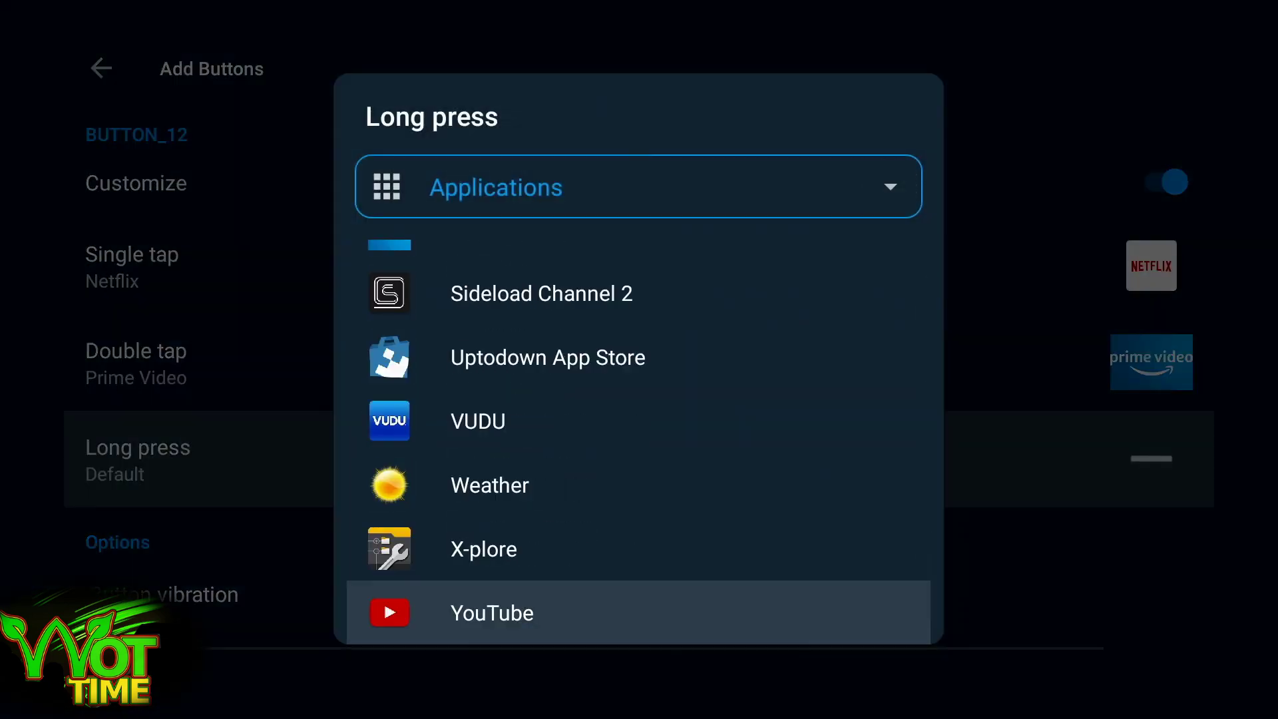
{"action": "key", "text": "Return"}
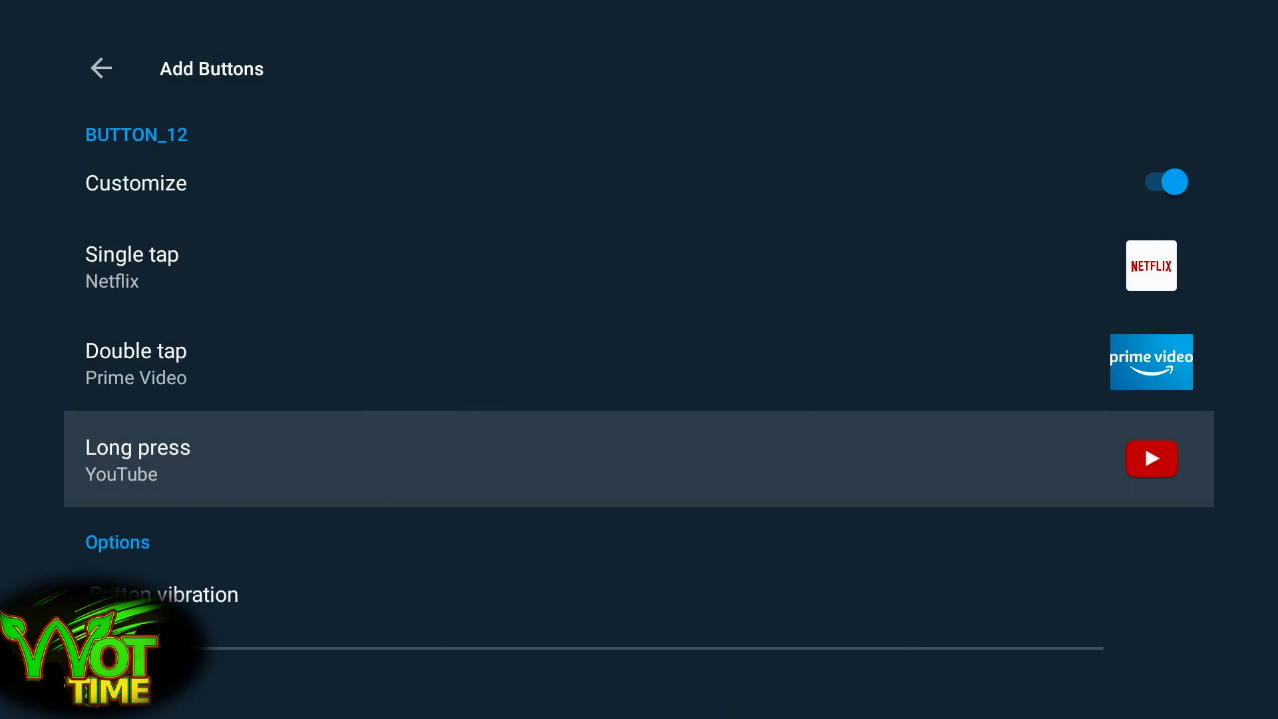
{"action": "key", "text": "Up"}
{"action": "key", "text": "Up"}
{"action": "key", "text": "Up"}
{"action": "key", "text": "Up"}
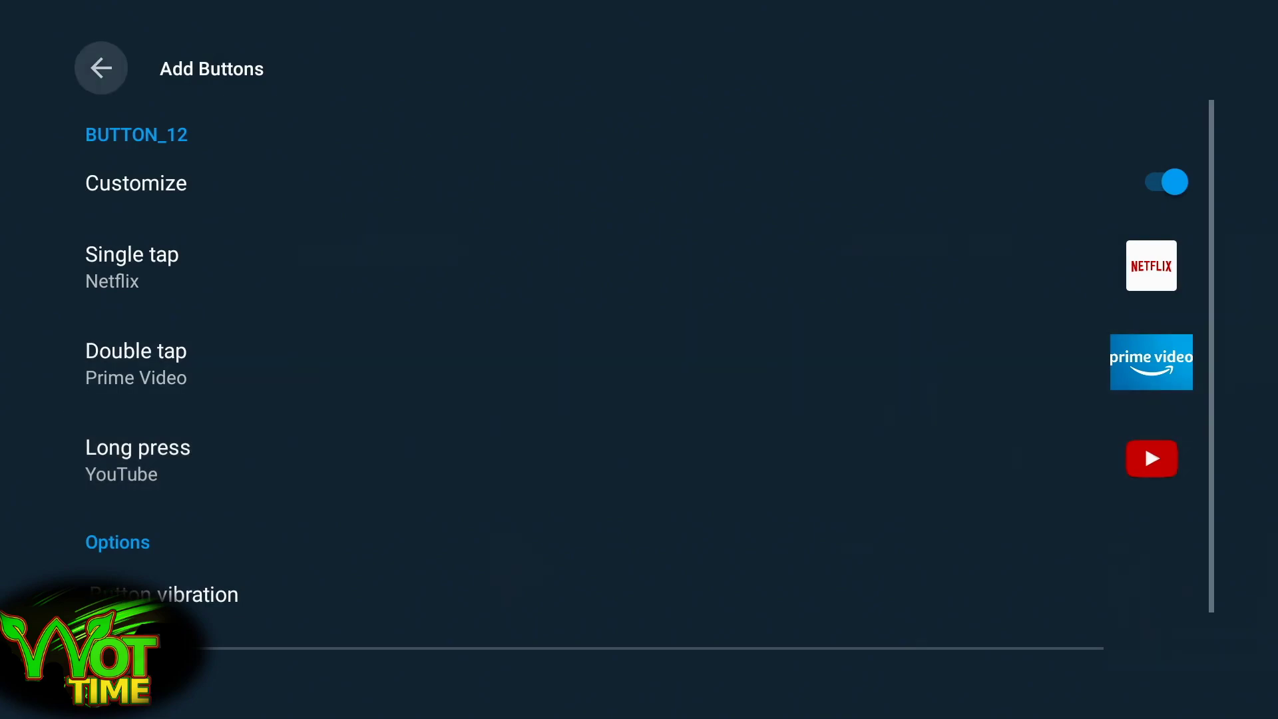